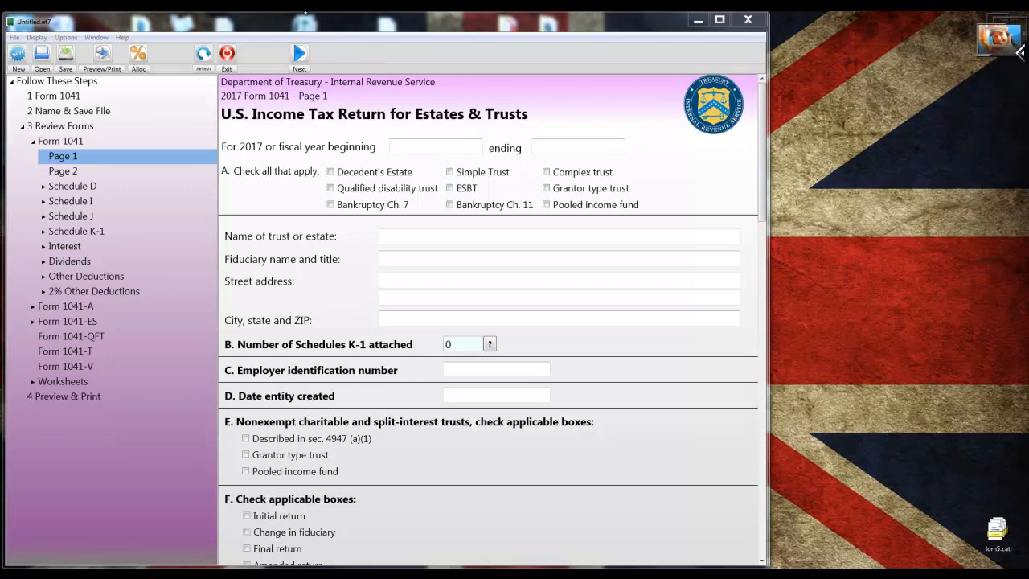
# Step: Open the recent file YouTube demo (1).et7 and display the Income section on page 1 of Form 1041
pyautogui.click(15, 38)
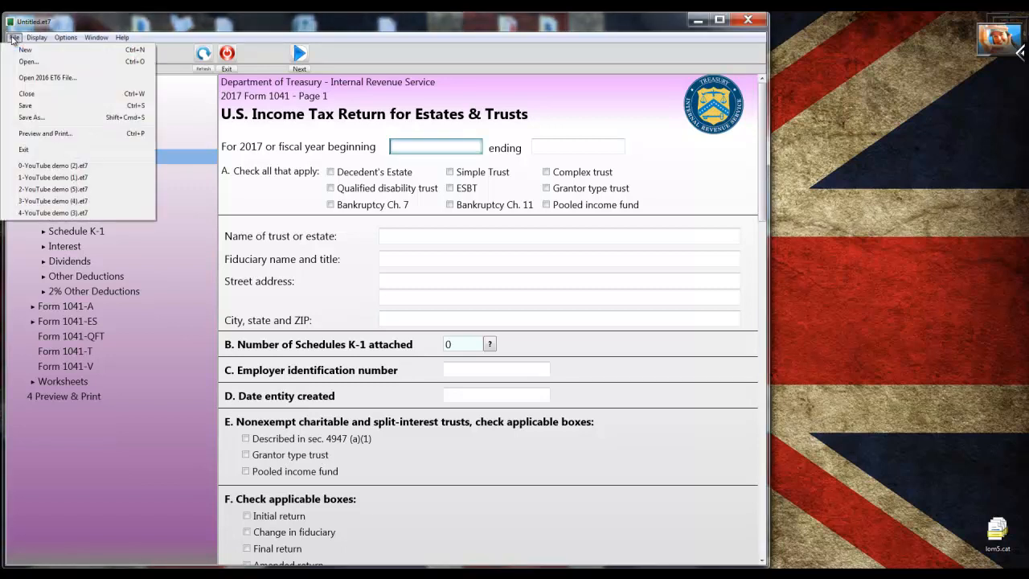
pyautogui.click(38, 179)
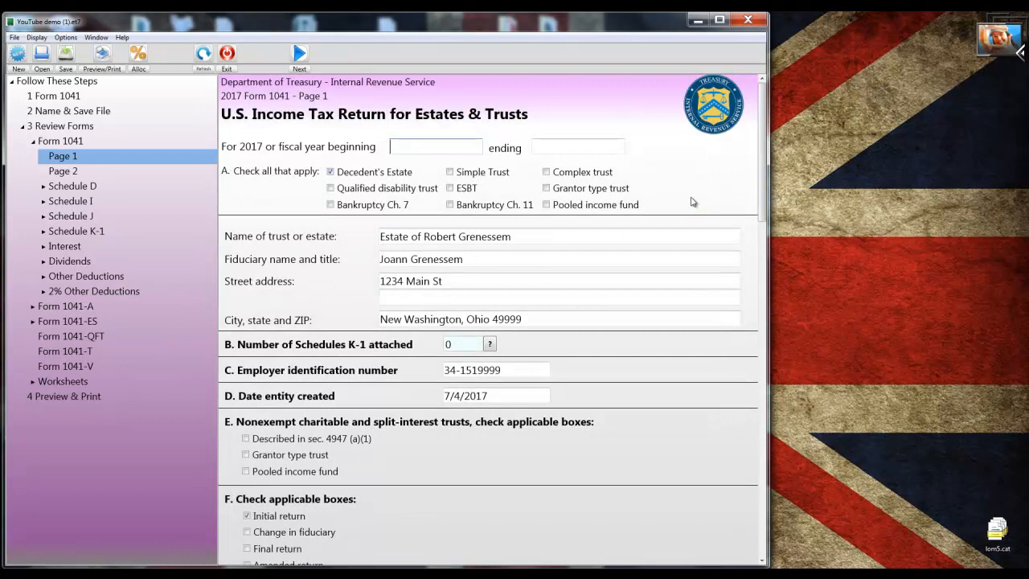
pyautogui.scroll(-3, 690, 201)
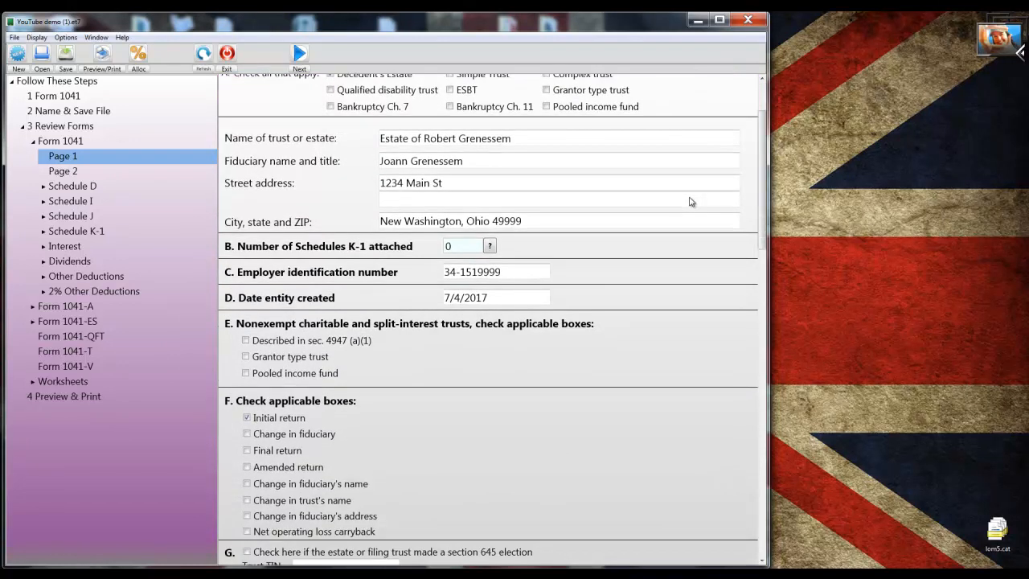
pyautogui.scroll(-3, 690, 202)
pyautogui.scroll(-3, 690, 202)
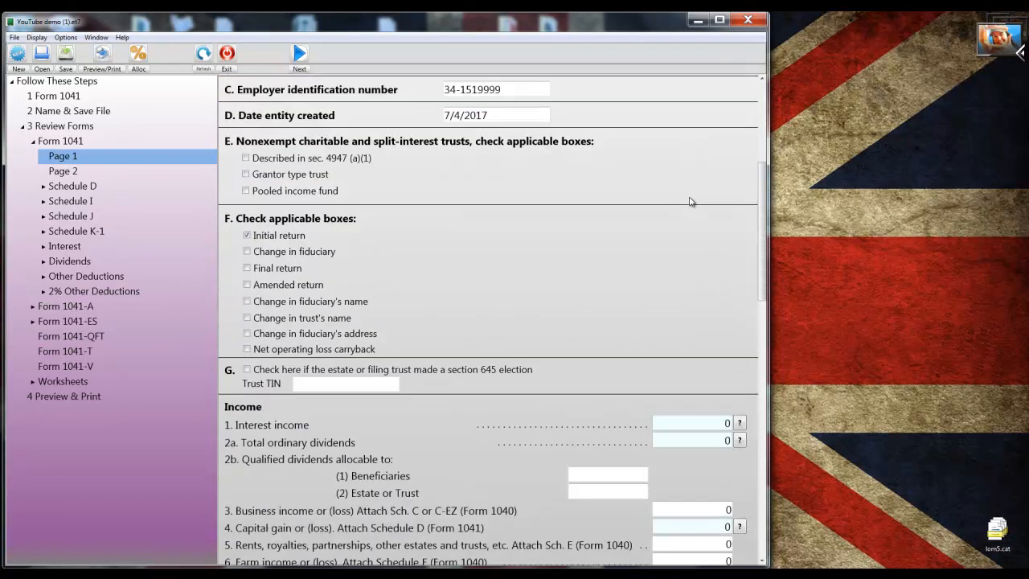
pyautogui.scroll(-6, 690, 202)
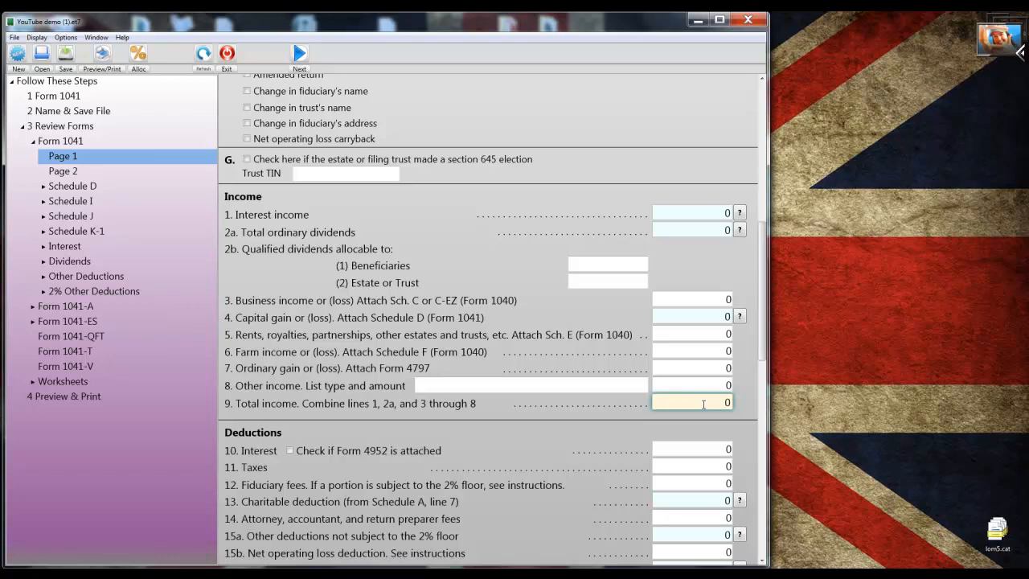
# Step: Start a new interest continuation sheet for line 1 of Form 1041
pyautogui.click(690, 212)
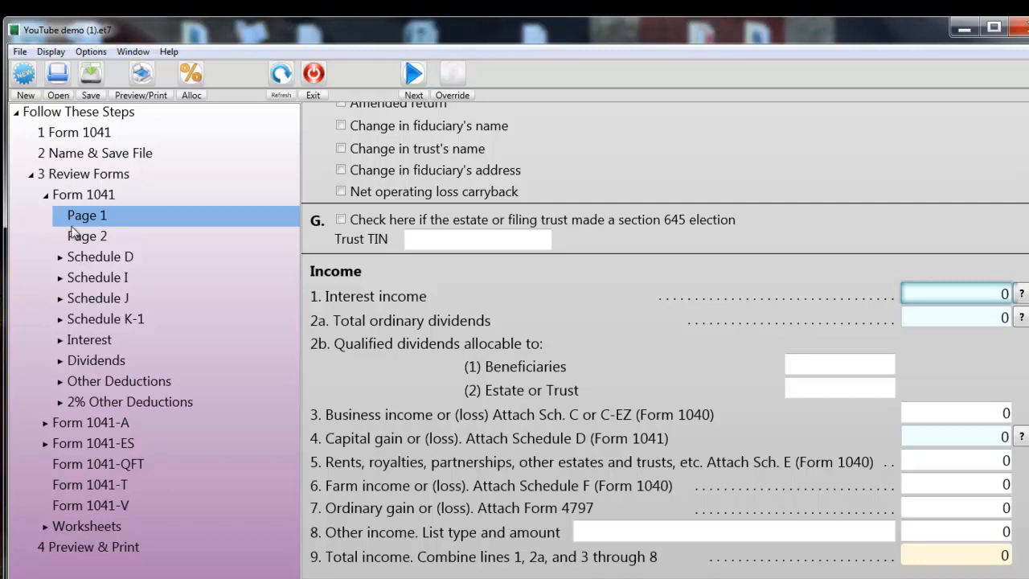
pyautogui.click(59, 339)
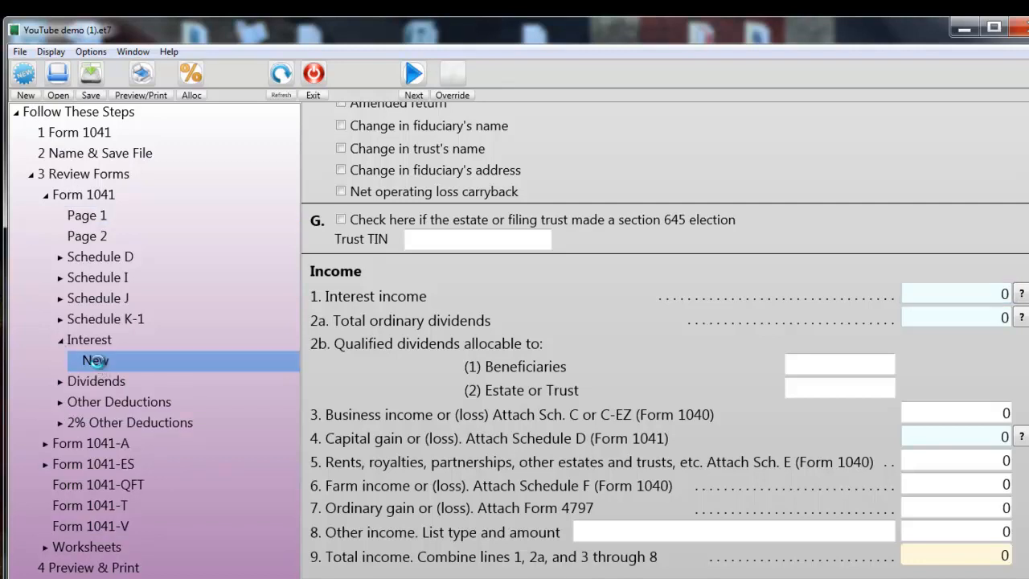
pyautogui.click(96, 361)
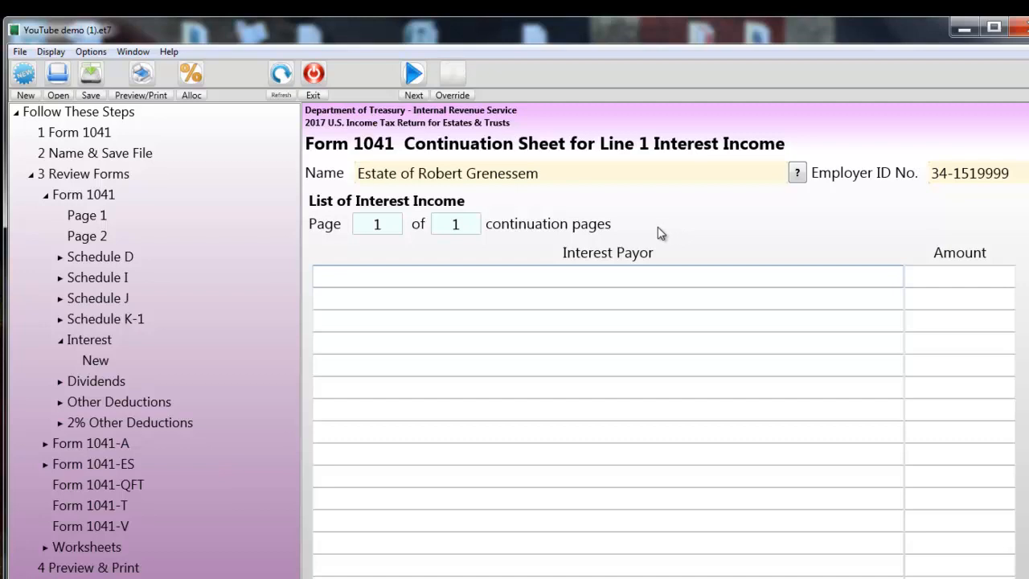
# Step: Open the recent file YouTube demo (2).et7 and view its list of interest payors and amounts
pyautogui.click(21, 53)
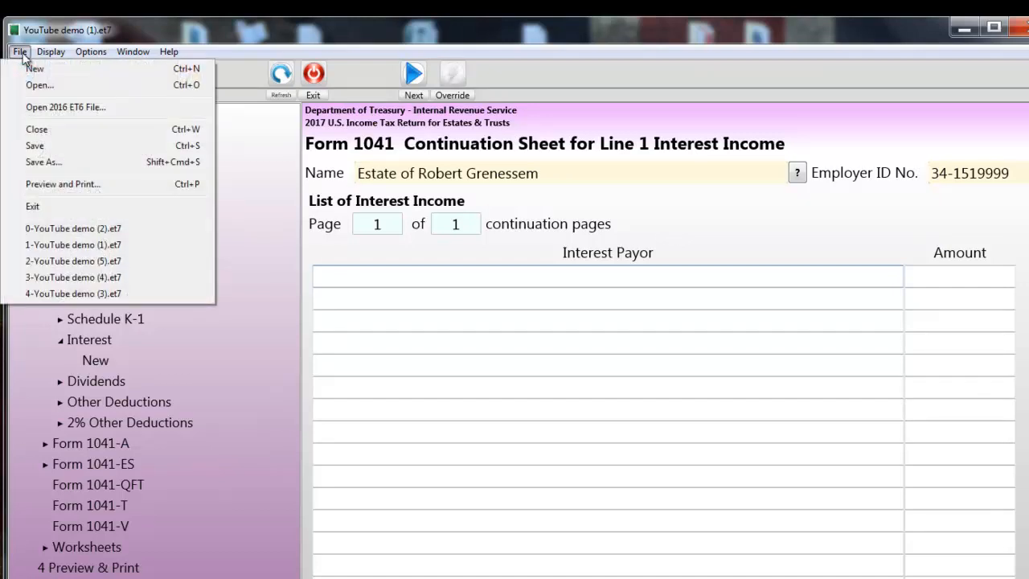
pyautogui.click(59, 229)
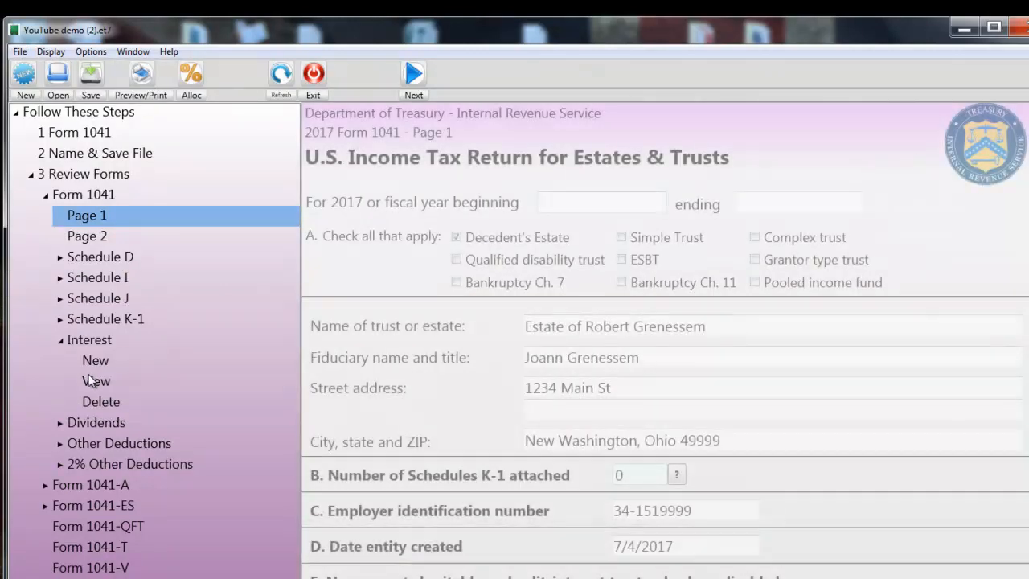
pyautogui.click(91, 381)
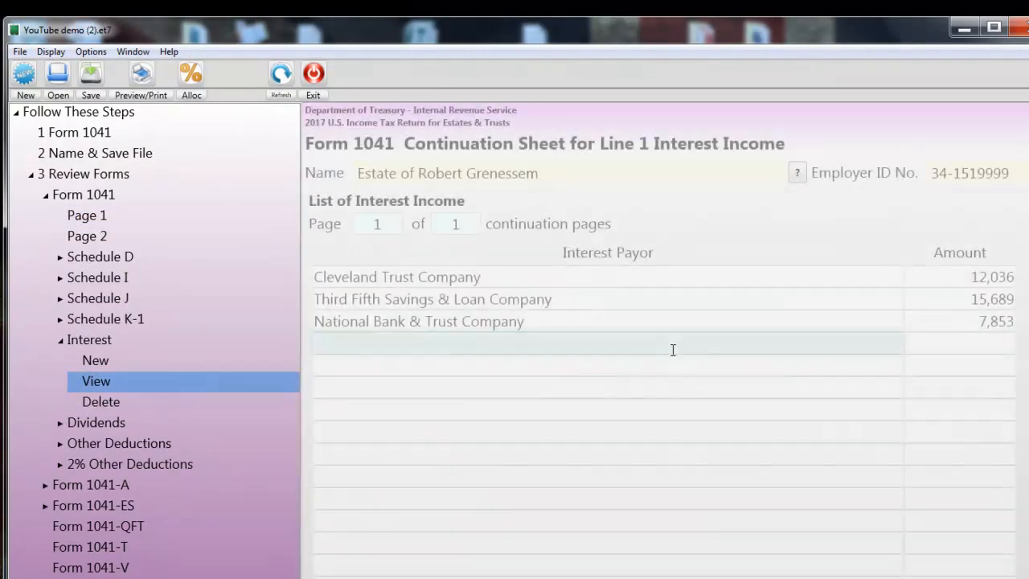
pyautogui.click(672, 349)
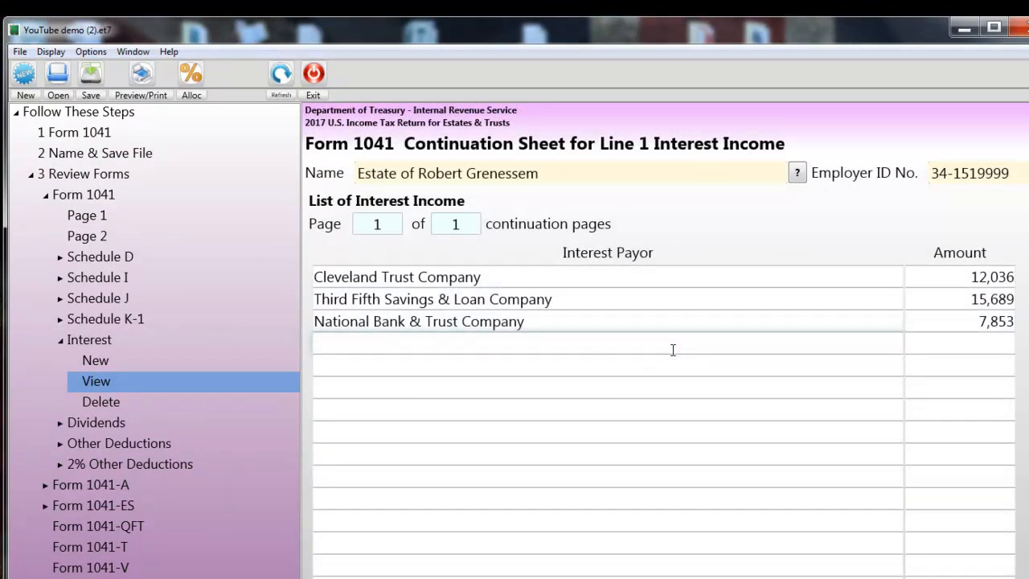
pyautogui.click(420, 407)
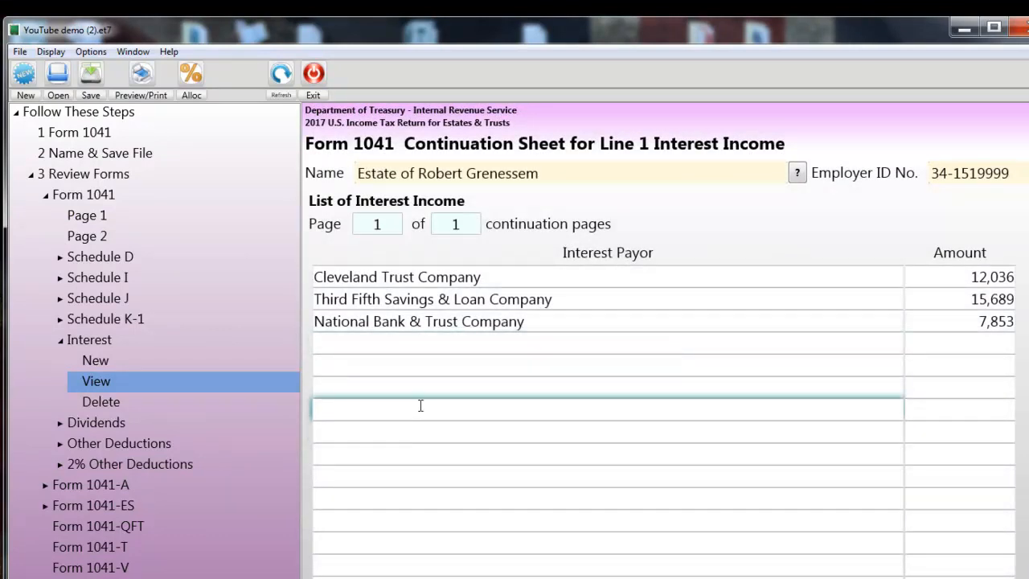
pyautogui.click(560, 342)
pyautogui.click(543, 324)
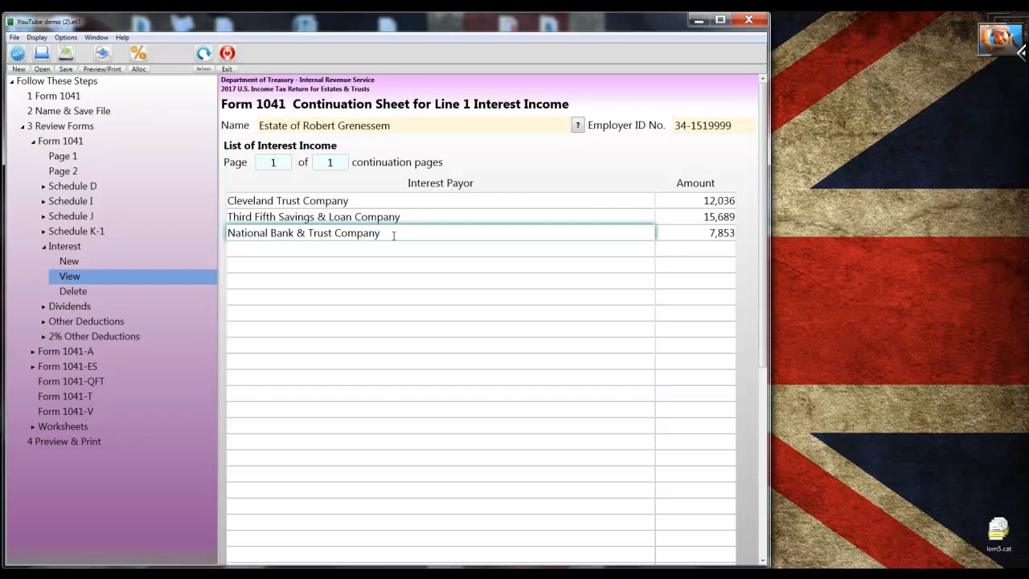
# Step: Start a new dividend continuation sheet for line 2a of Form 1041
pyautogui.click(45, 307)
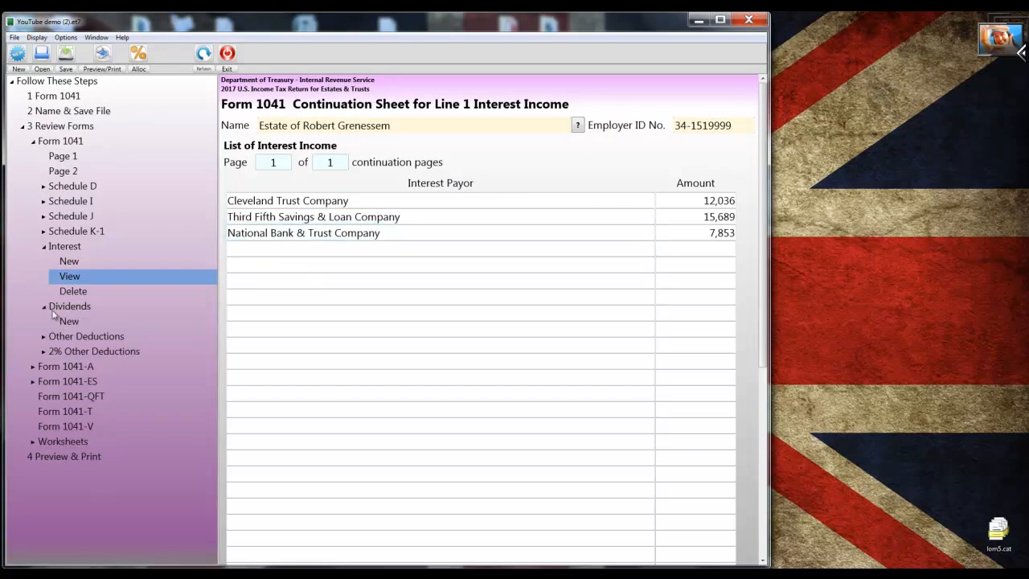
pyautogui.click(68, 321)
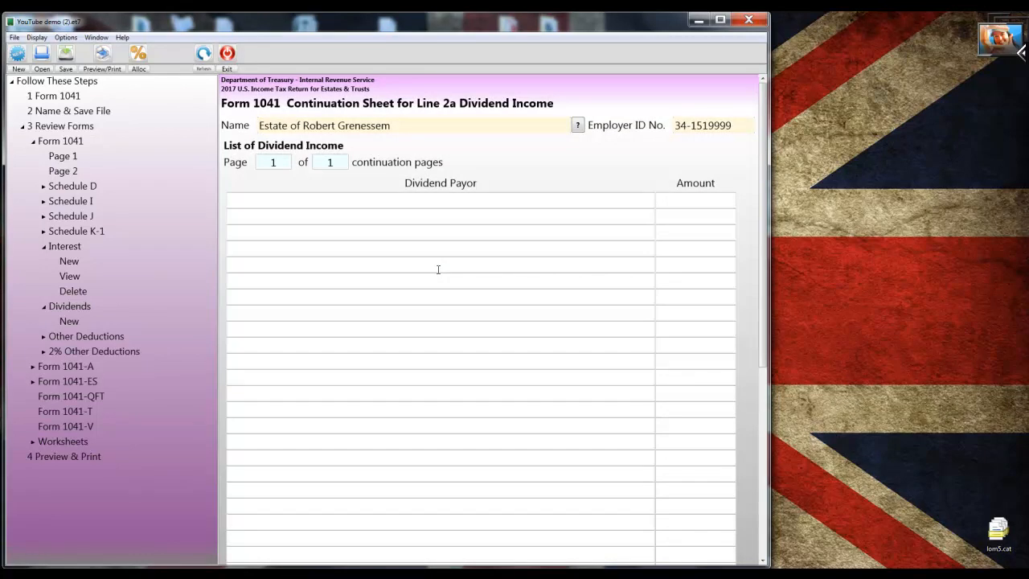
# Step: Open the recent file YouTube demo (3).et7 and view its list of dividend payors
pyautogui.click(16, 38)
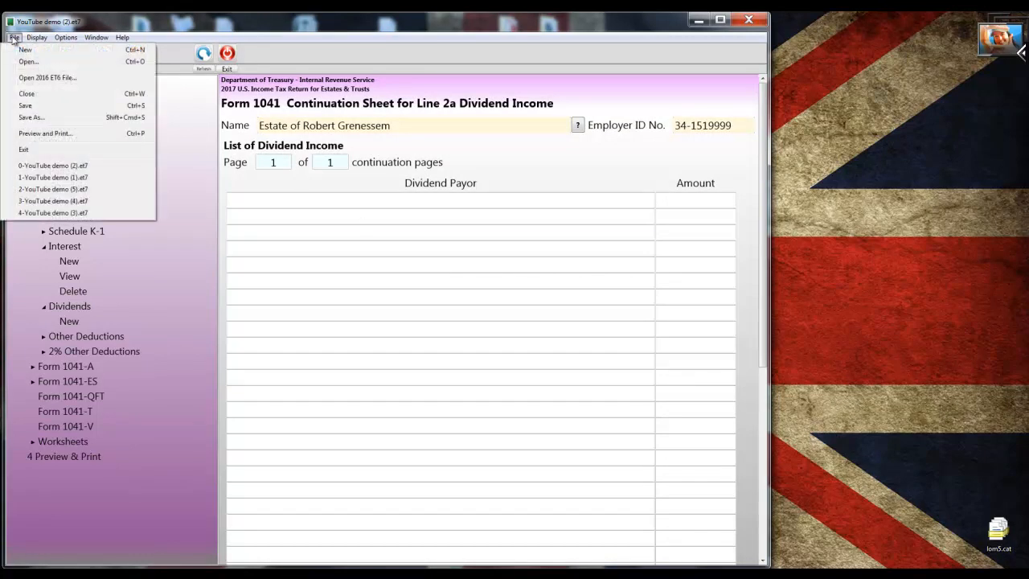
pyautogui.click(58, 212)
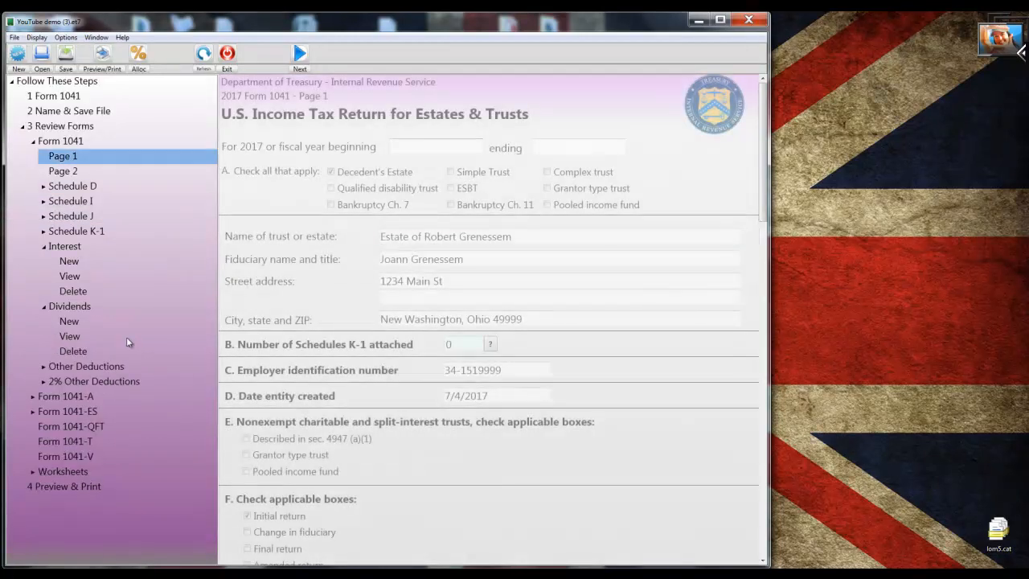
pyautogui.click(121, 336)
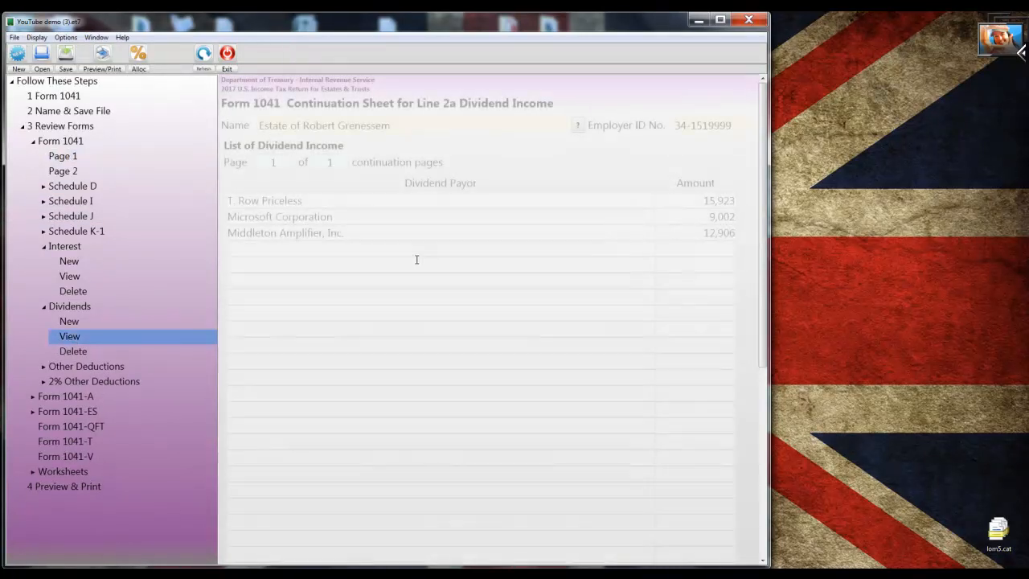
pyautogui.click(412, 275)
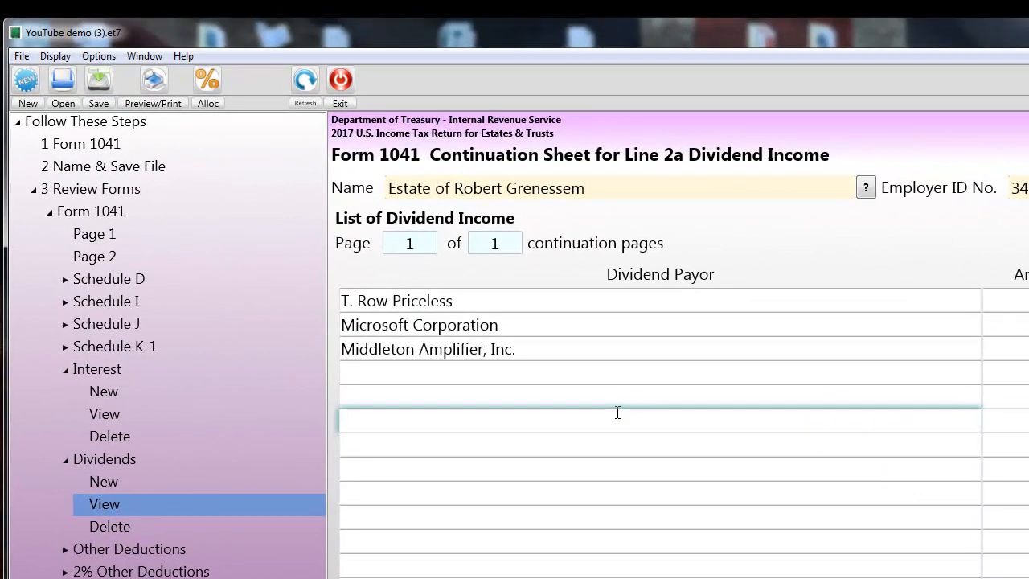
pyautogui.click(404, 266)
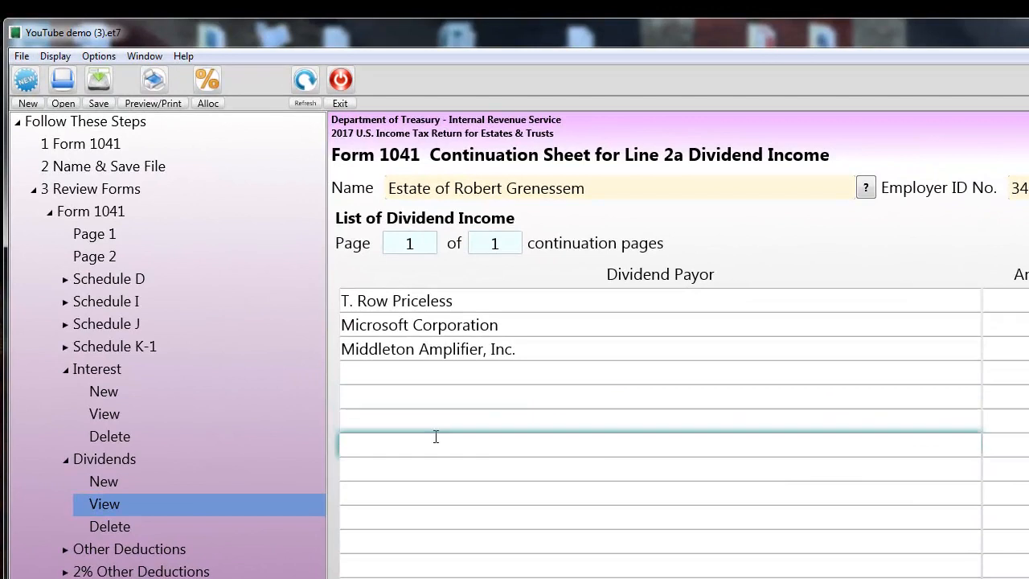
# Step: Create a new Form 8949 for Long Term Box D under Schedule D and display its transaction table
pyautogui.click(66, 281)
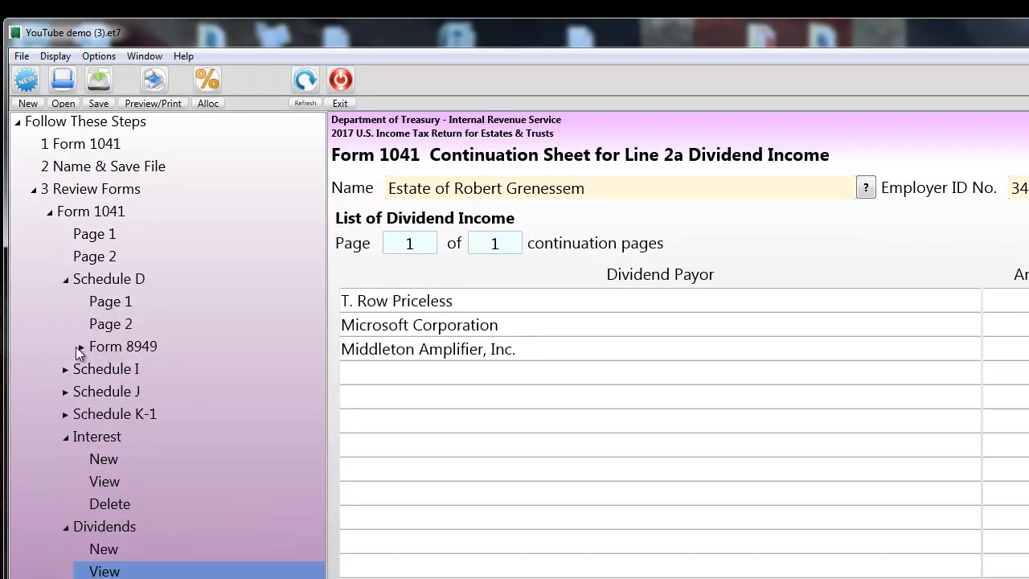
pyautogui.click(79, 347)
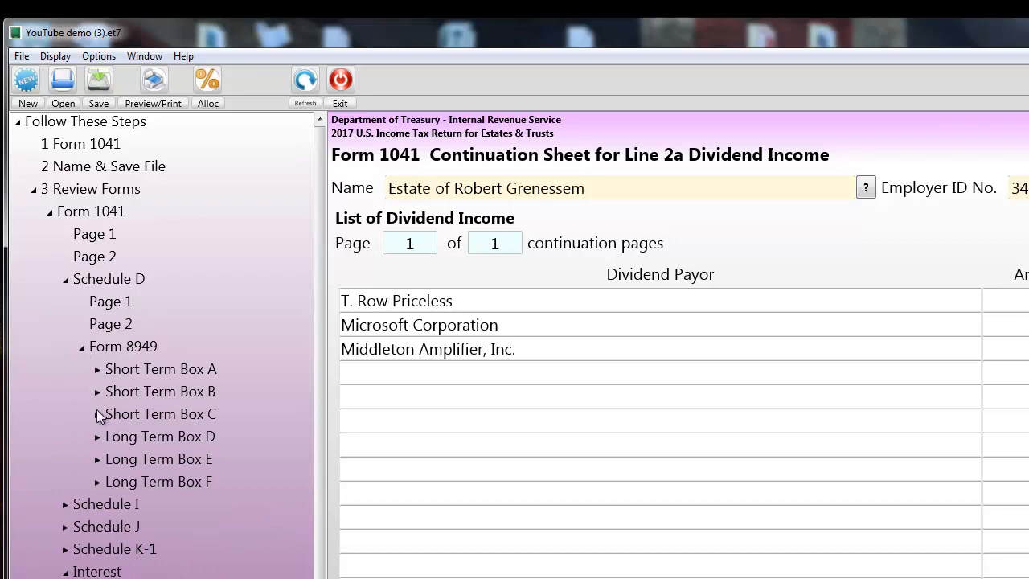
pyautogui.click(98, 439)
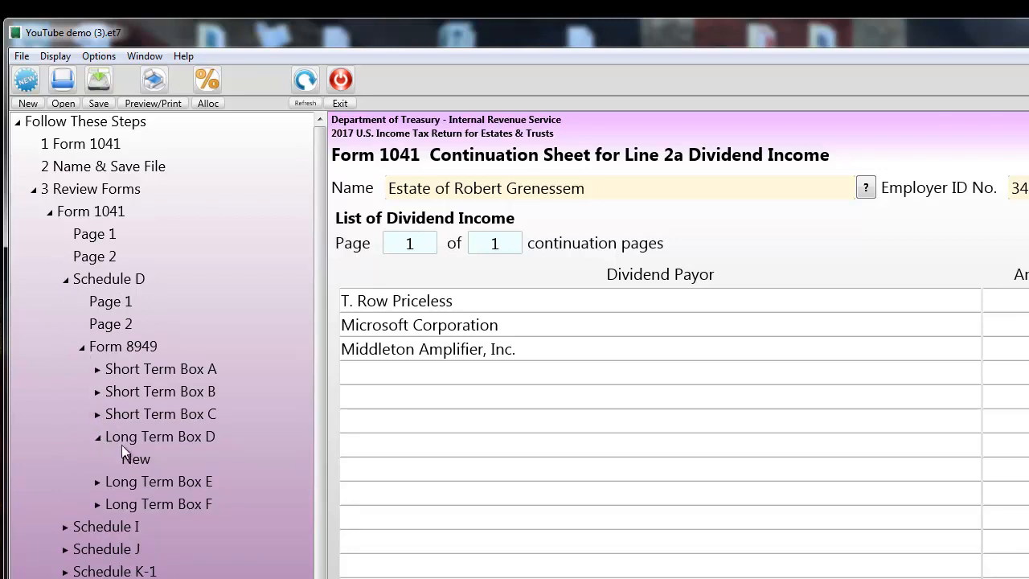
pyautogui.click(130, 458)
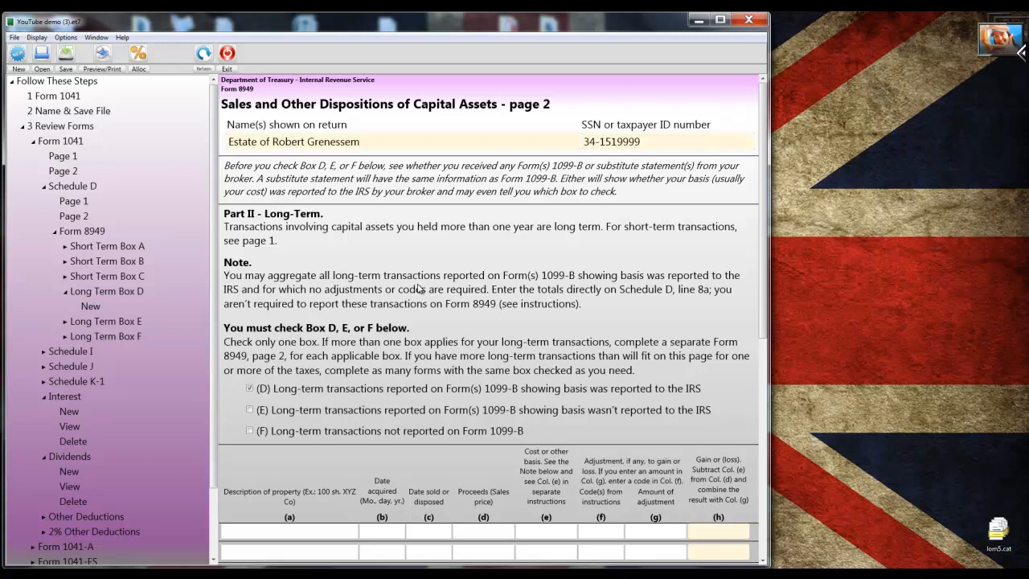
pyautogui.scroll(-5, 418, 289)
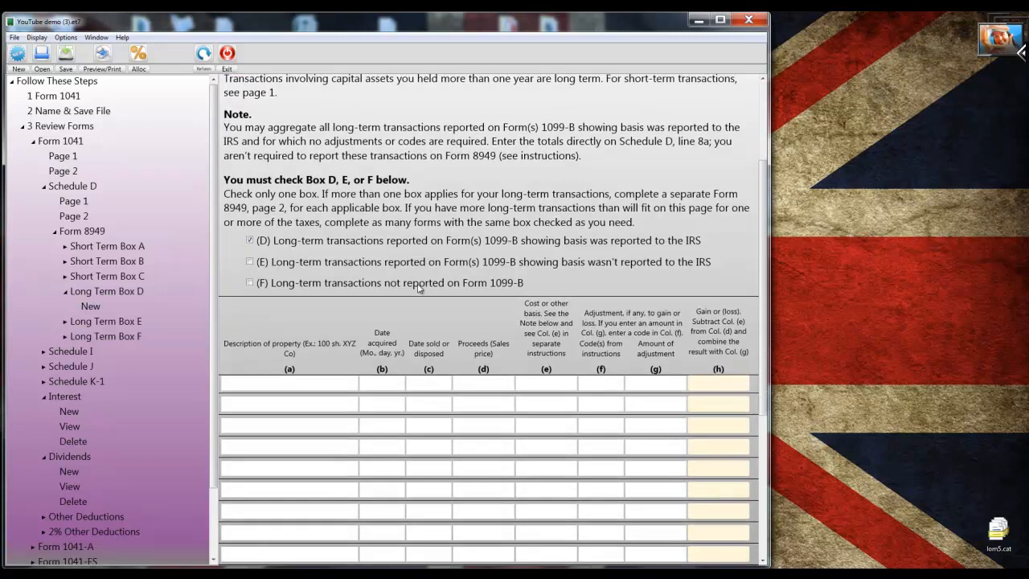
# Step: Open the recent file YouTube demo (4).et7 and view the transactions on its Form 8949 for Long Term Box D
pyautogui.click(14, 37)
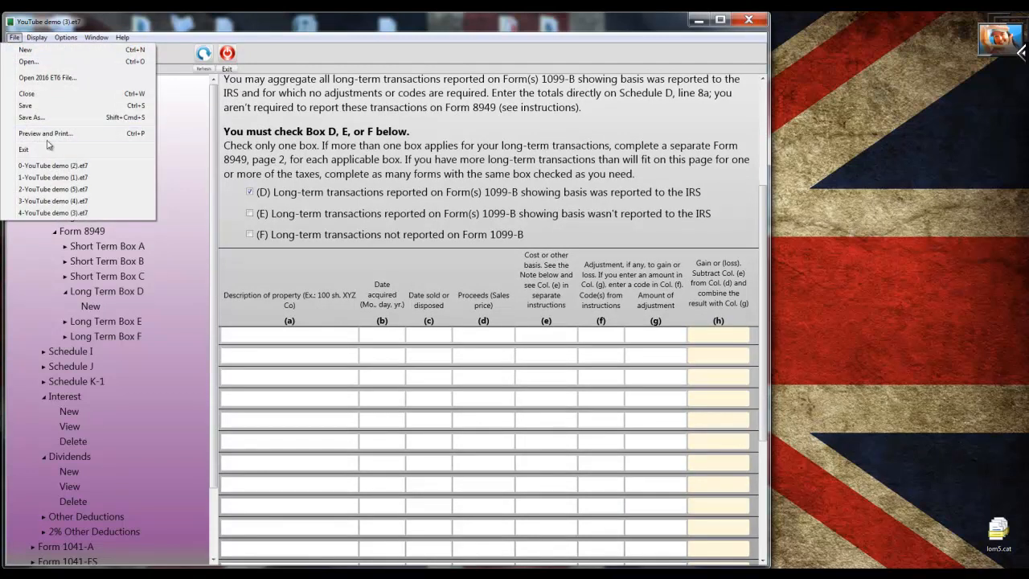
pyautogui.click(52, 201)
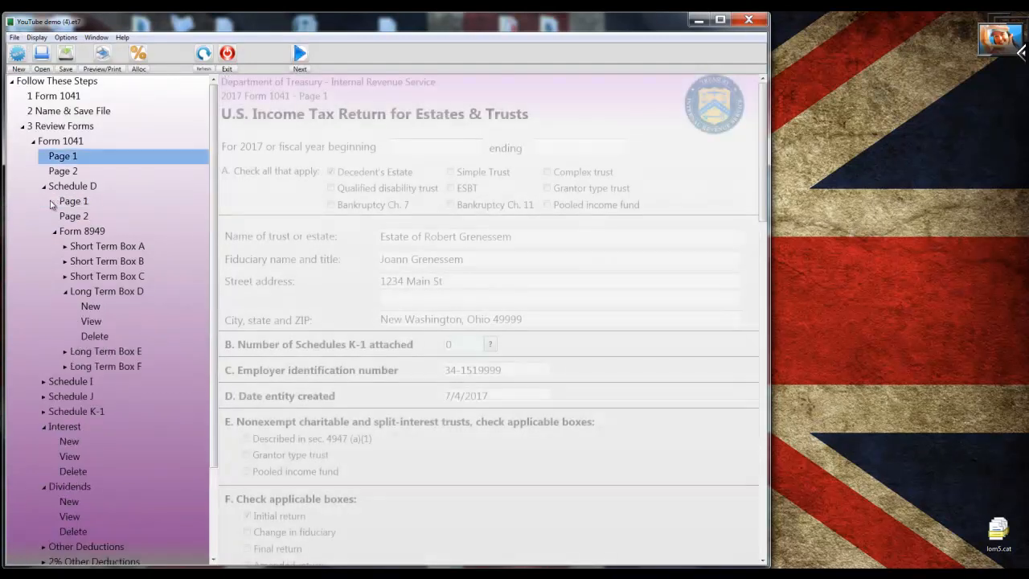
pyautogui.click(91, 322)
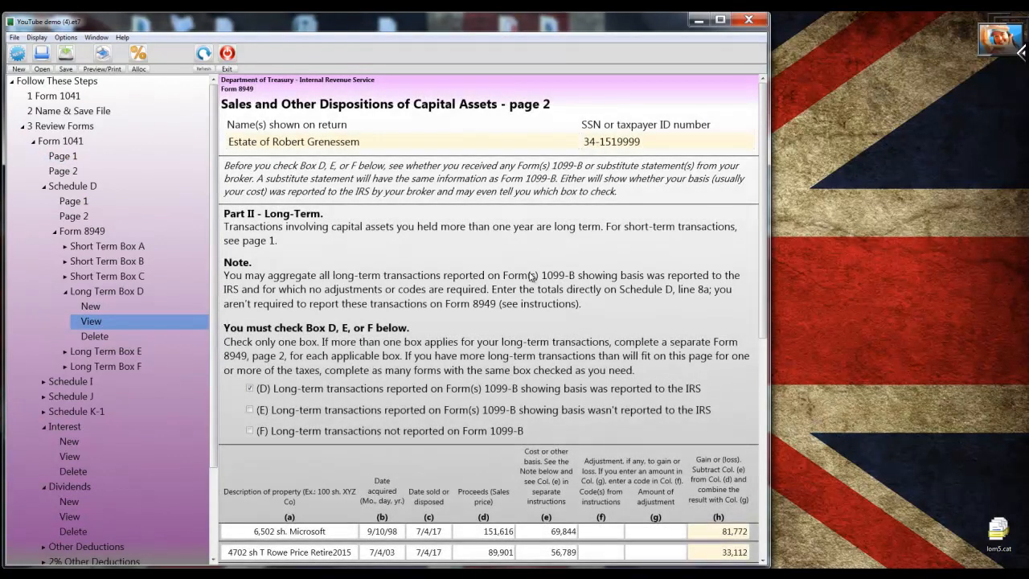
pyautogui.scroll(-3, 530, 276)
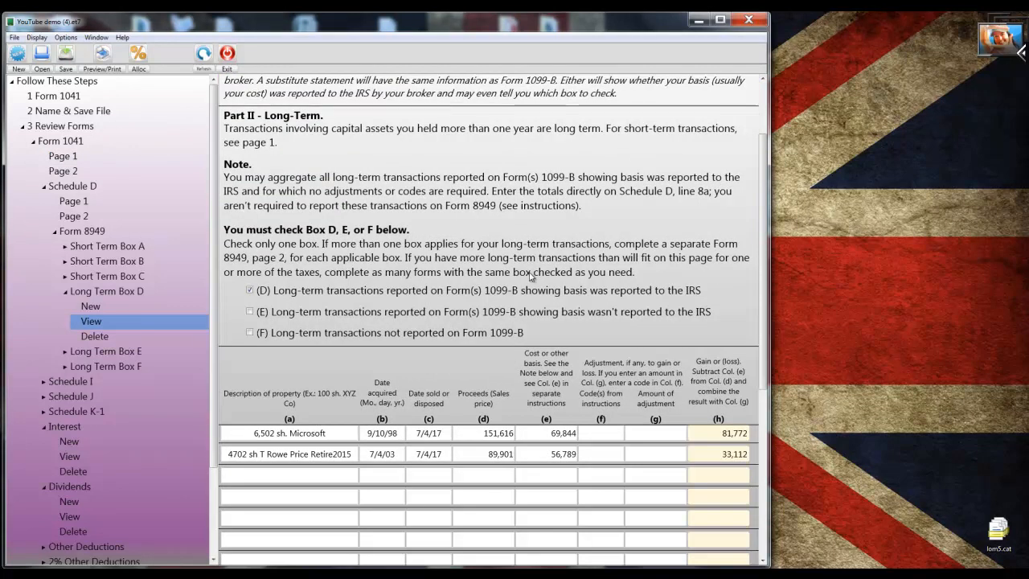
pyautogui.scroll(-3, 530, 276)
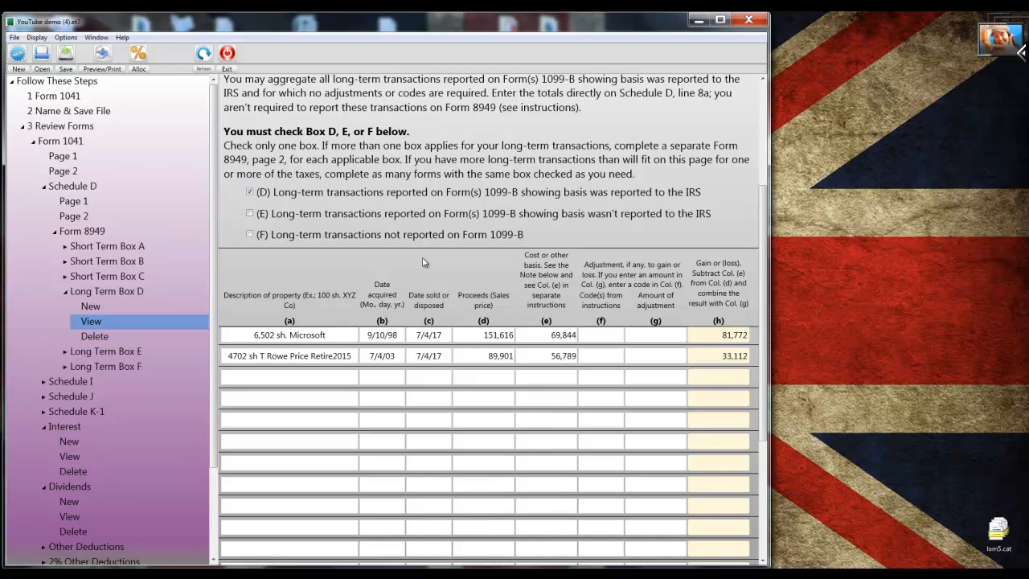
# Step: Check the long-term gains on Schedule D page 1 and the Income section on Form 1041 page 1
pyautogui.click(76, 205)
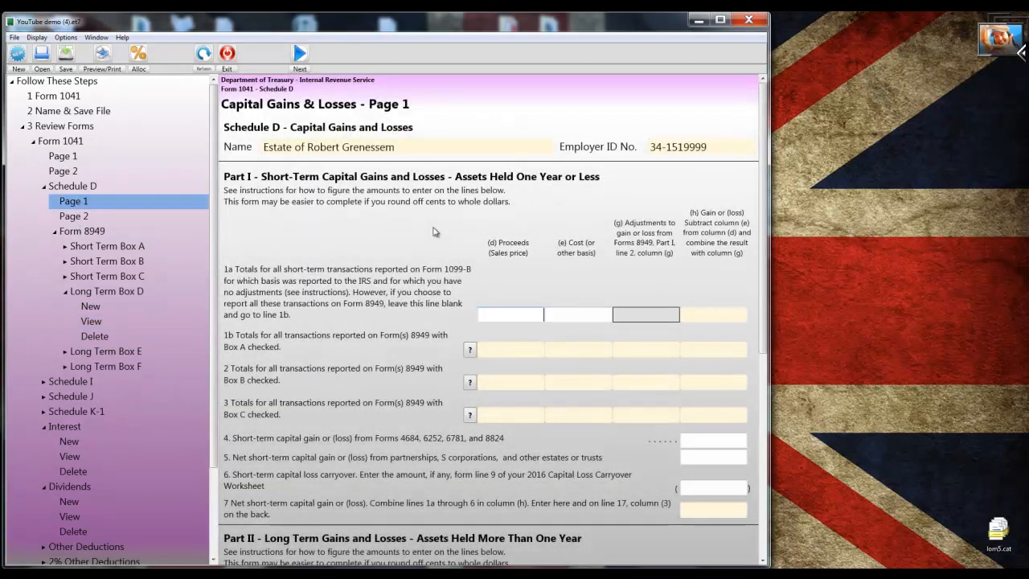
pyautogui.scroll(-5, 434, 231)
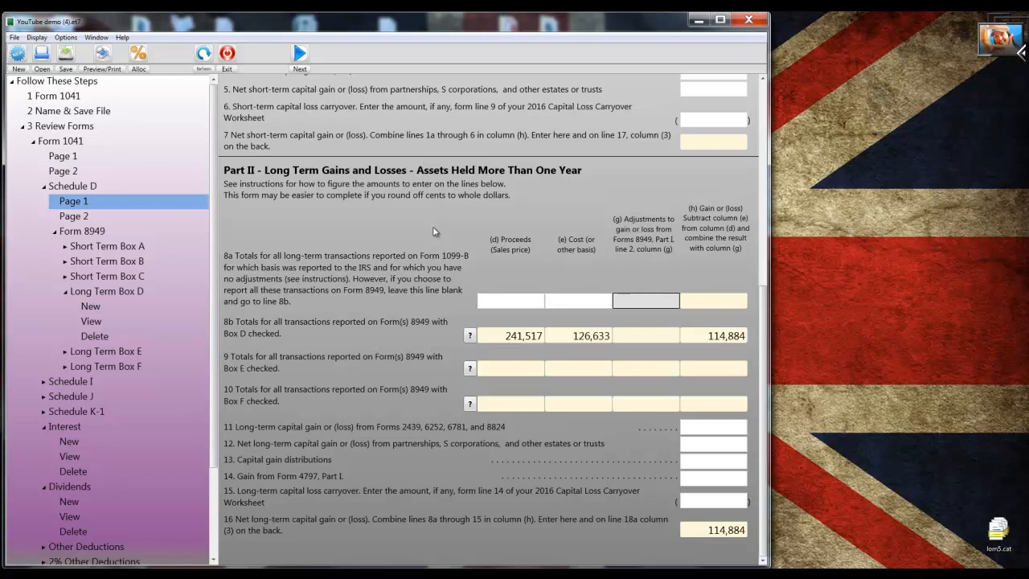
pyautogui.click(64, 157)
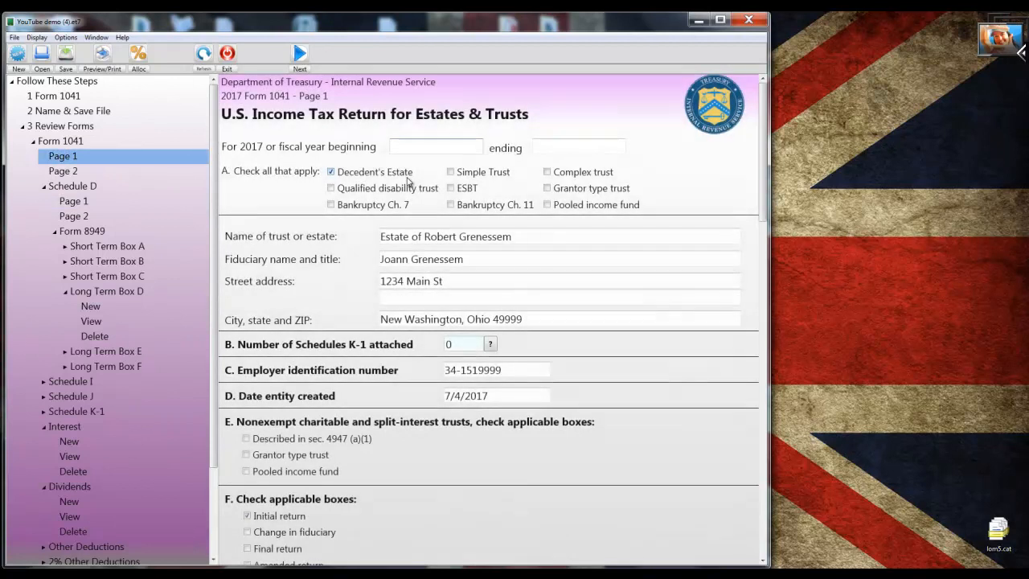
pyautogui.scroll(-10, 406, 182)
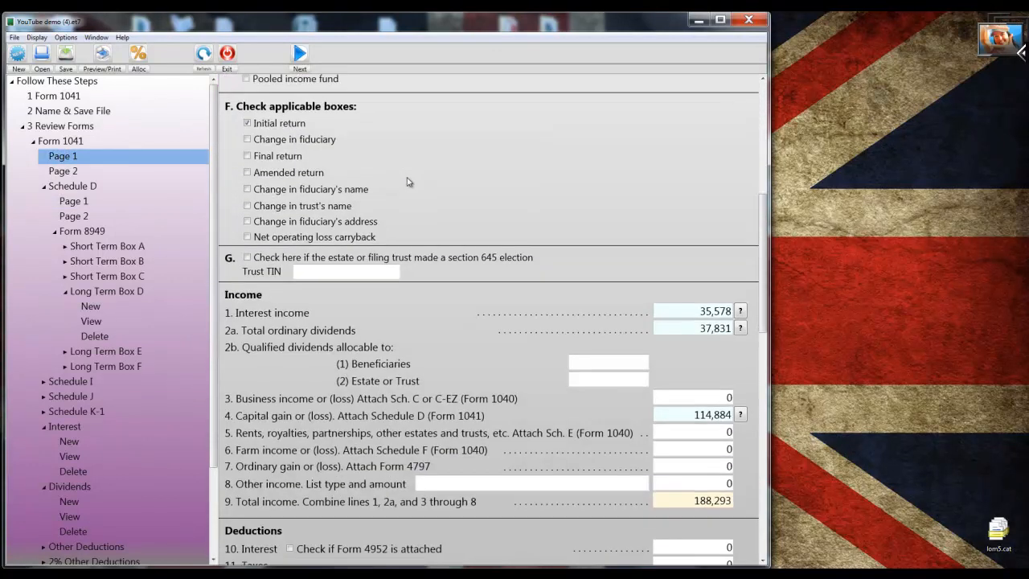
# Step: In the Form 1041 Deductions section, enter fiduciary fees of 5,000 on line 12 and attorney, accountant and preparer fees of 6,000 on line 14
pyautogui.scroll(-3, 406, 182)
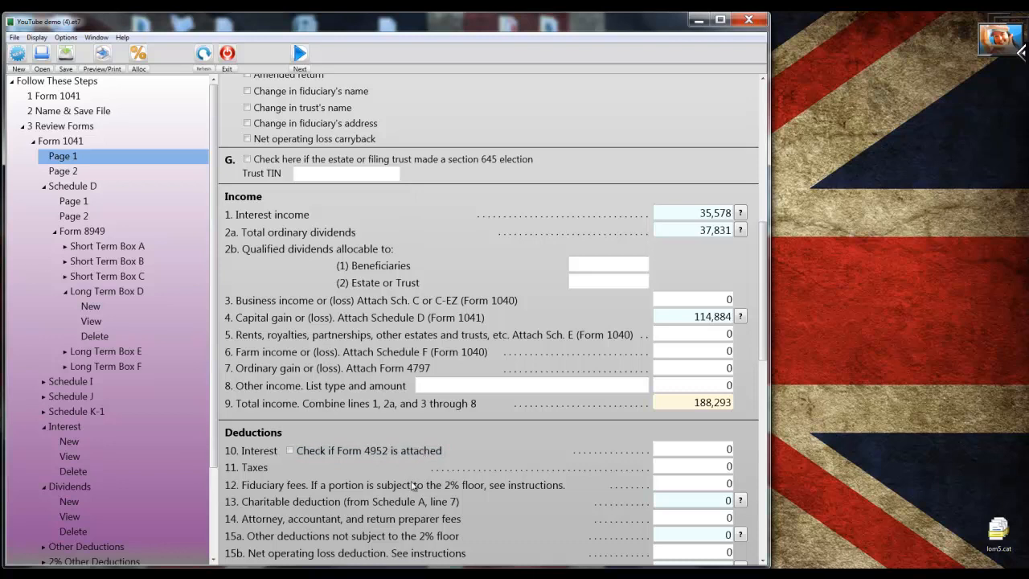
pyautogui.click(654, 483)
pyautogui.click(719, 482)
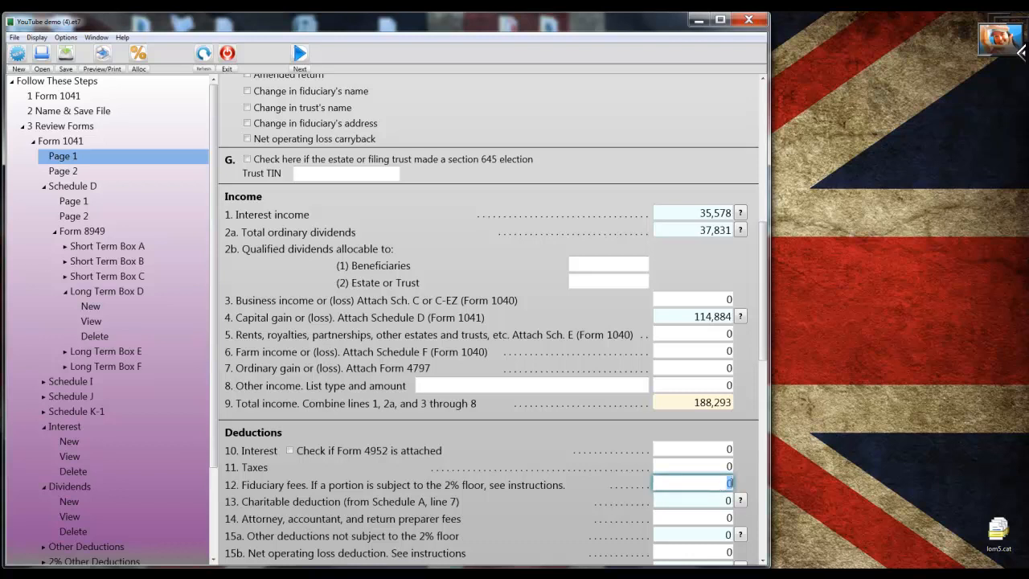
pyautogui.write('5000')
pyautogui.press('Tab')
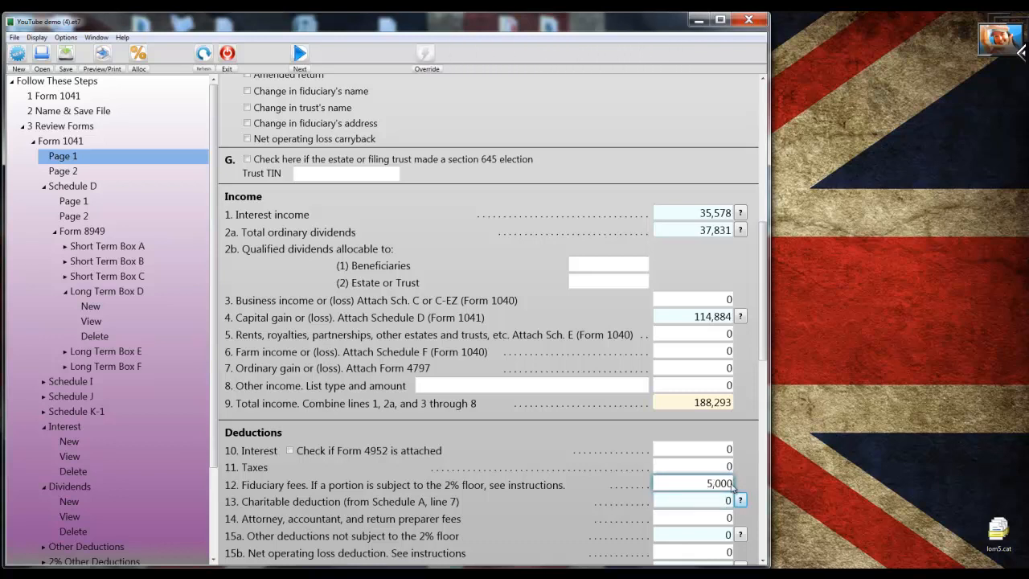
pyautogui.press('Tab')
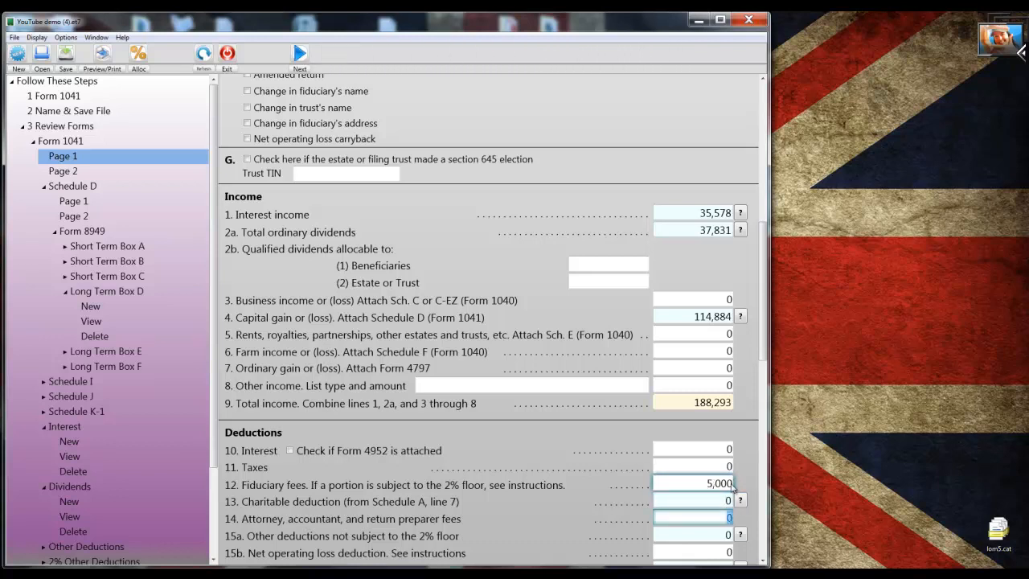
pyautogui.write('6000')
pyautogui.press('Tab')
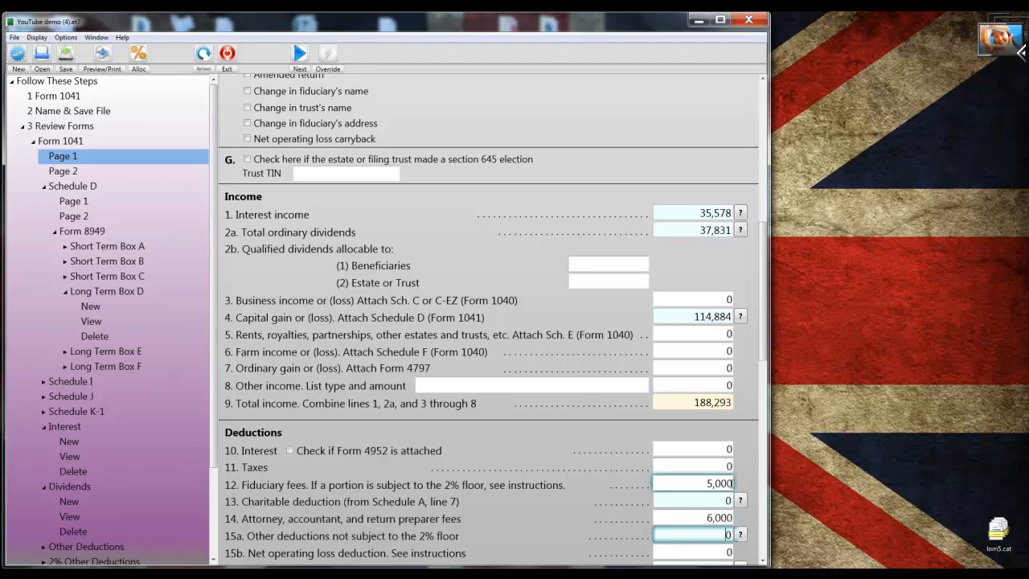
# Step: Review the deduction totals, the Tax and Payments lines and the Signatures section of Form 1041 page 1
pyautogui.scroll(-5, 730, 483)
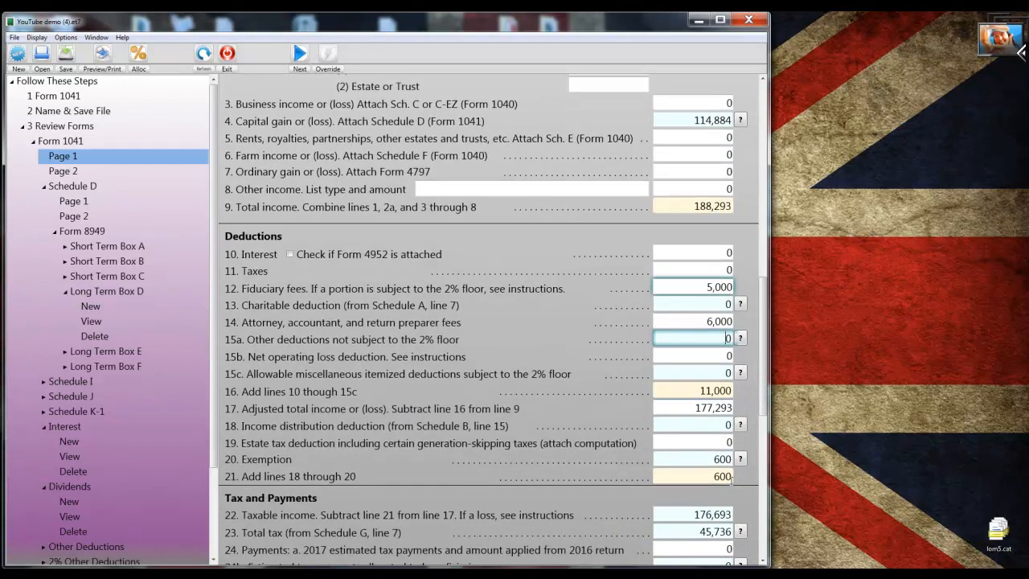
pyautogui.scroll(-5, 736, 482)
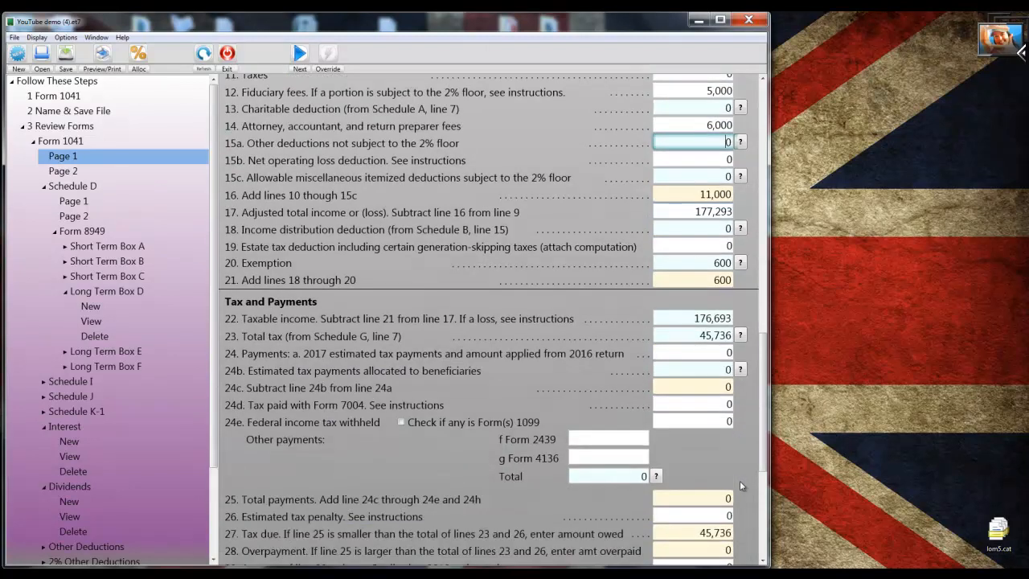
pyautogui.scroll(-3, 740, 481)
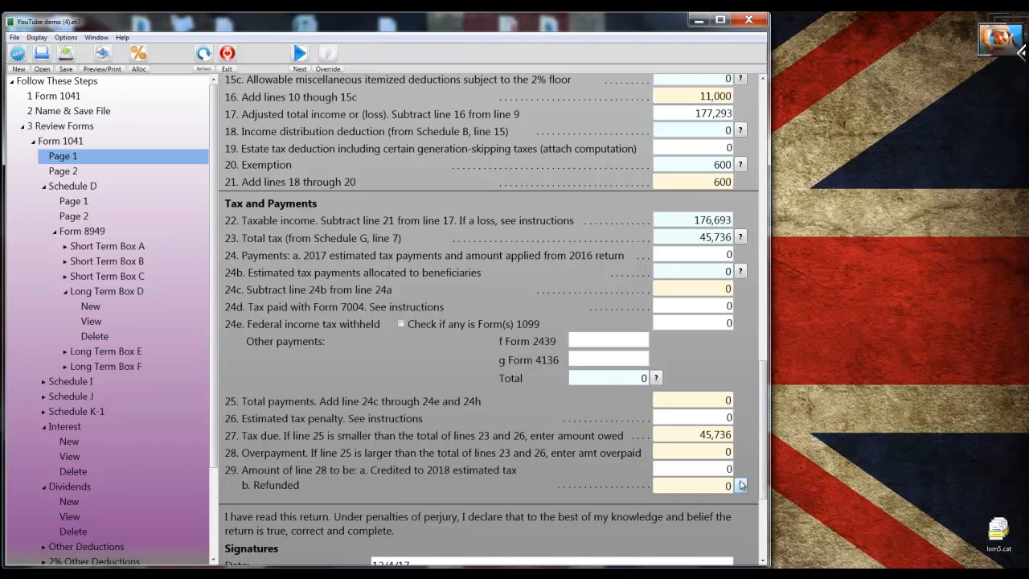
pyautogui.scroll(-5, 741, 485)
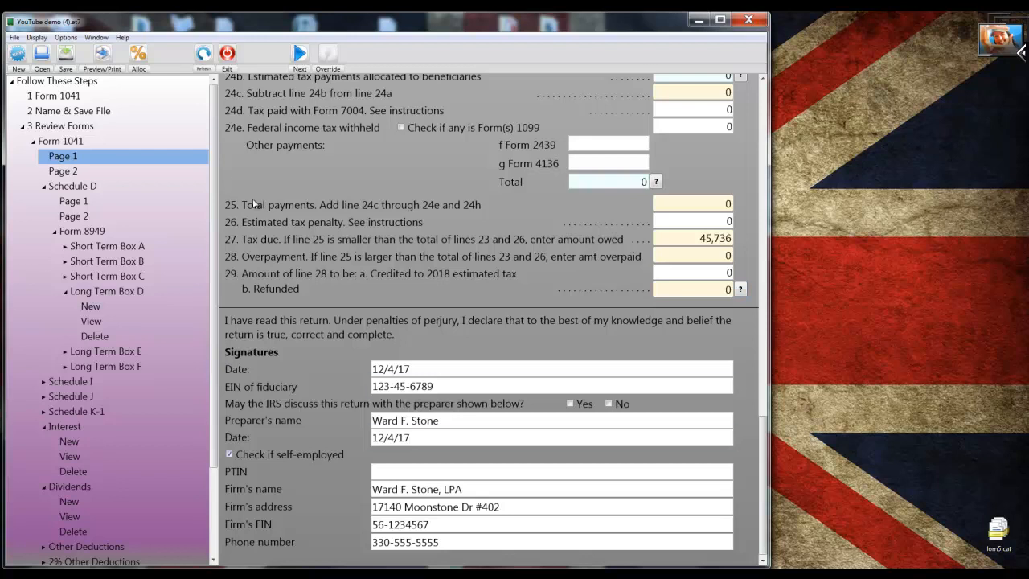
# Step: Generate a print preview of the preselected Form 1041 forms in Microsoft Word and display it in full-screen reading view
pyautogui.click(114, 71)
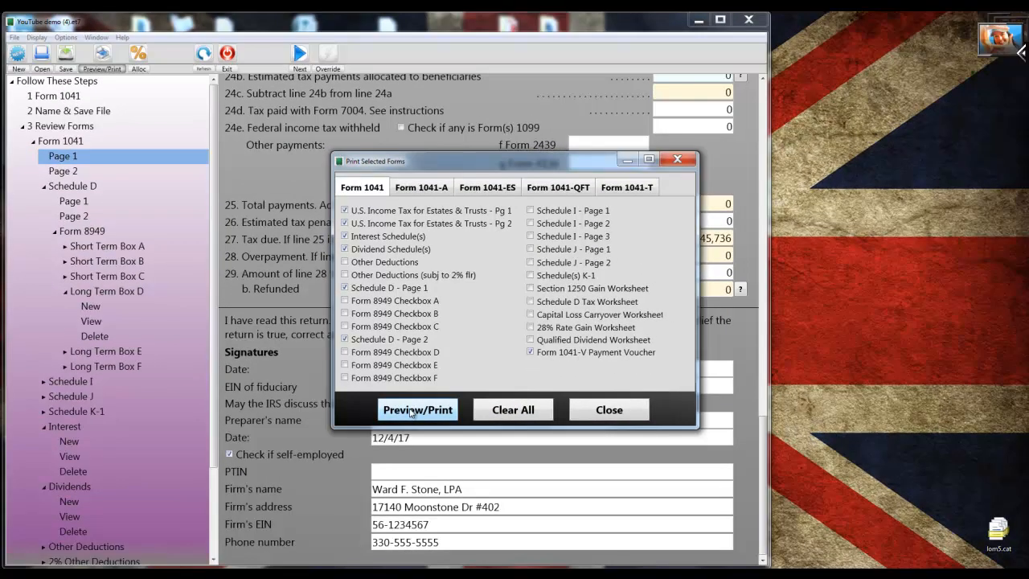
pyautogui.click(412, 411)
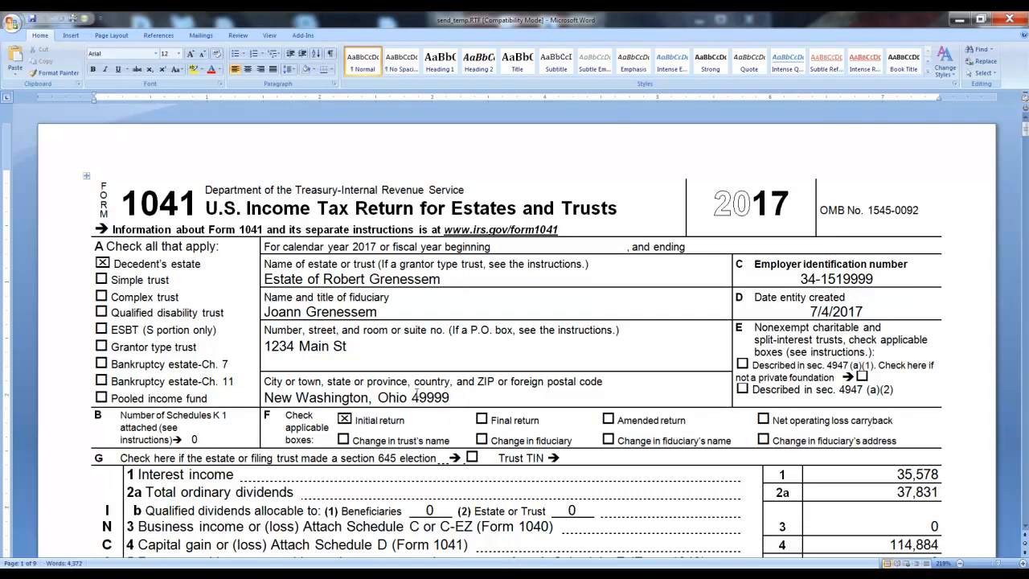
pyautogui.click(266, 37)
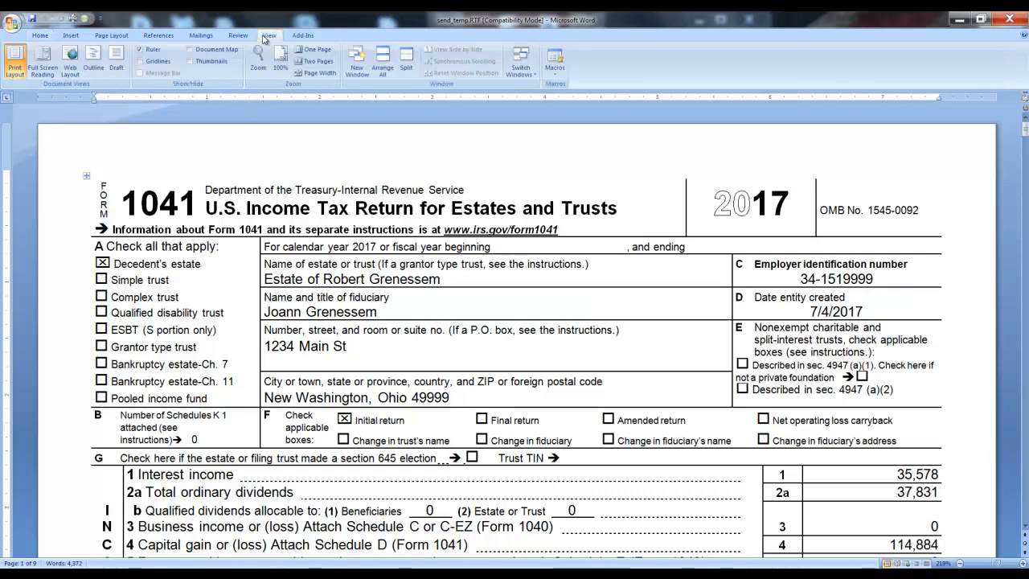
pyautogui.click(50, 69)
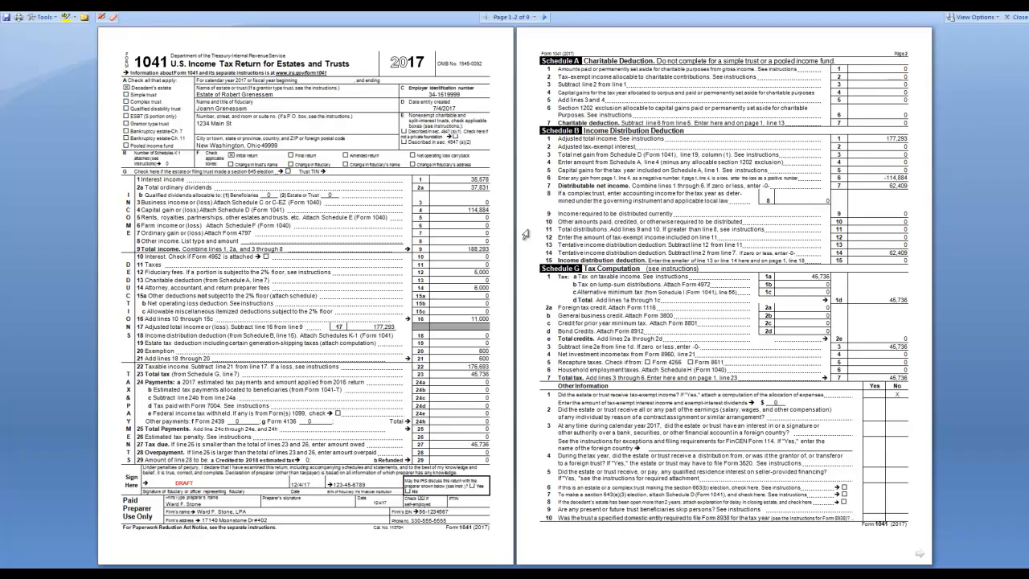
# Step: Examine the previewed interest and dividend schedules, Schedule D and 2018 estimated tax worksheet with vouchers, and close the preview document
pyautogui.scroll(-1, 524, 234)
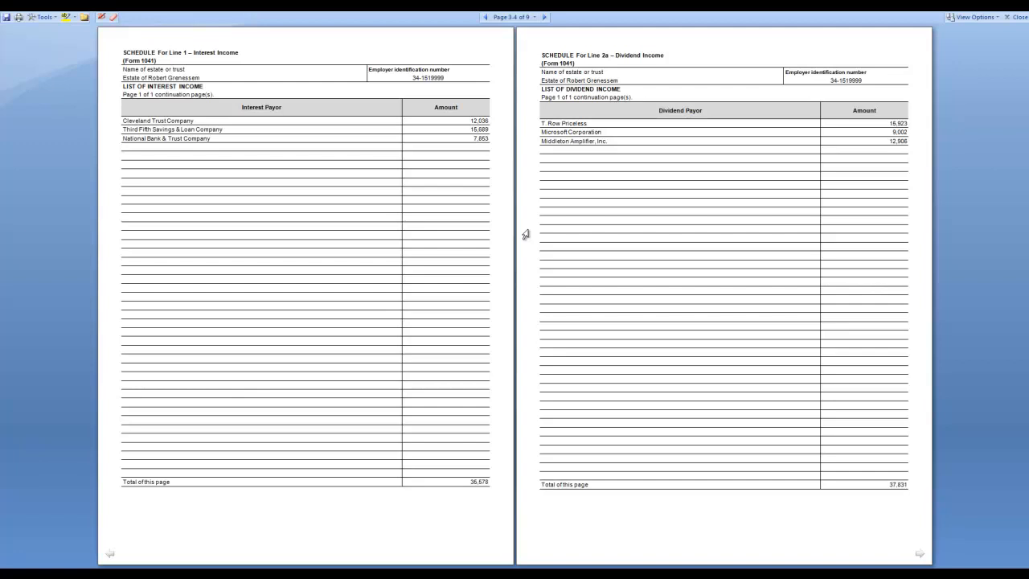
pyautogui.scroll(-1, 524, 234)
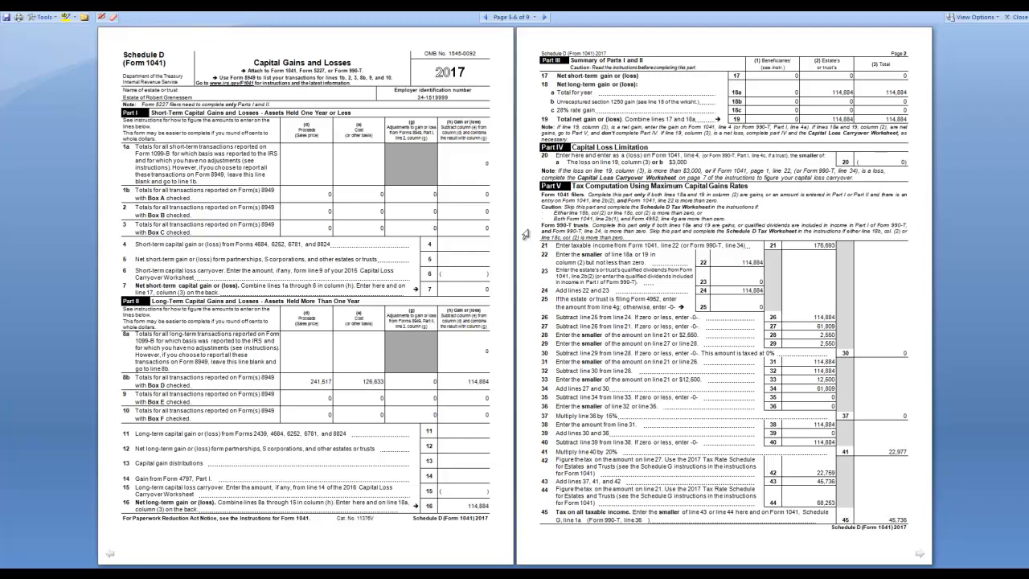
pyautogui.scroll(-1, 524, 233)
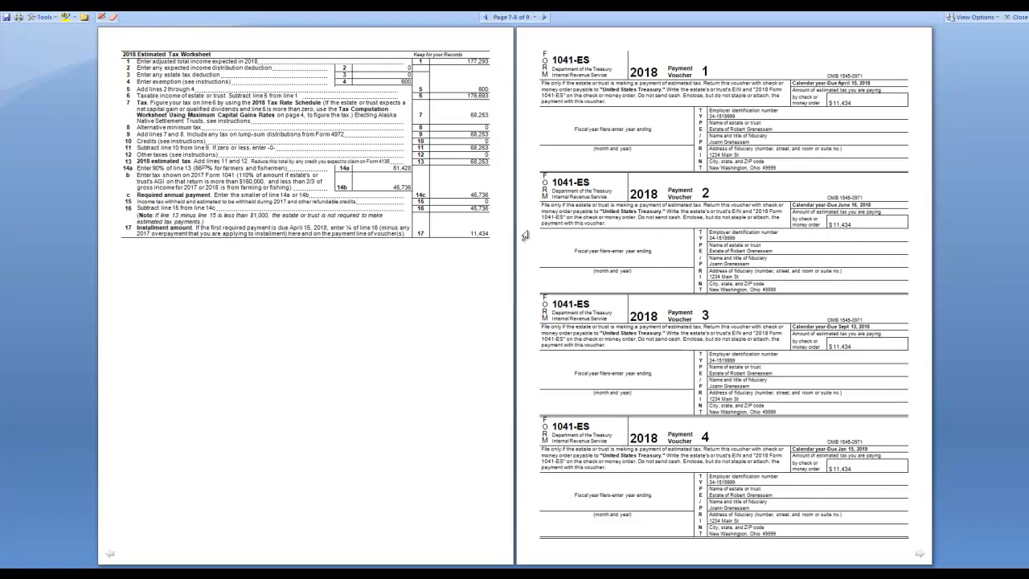
pyautogui.click(1015, 18)
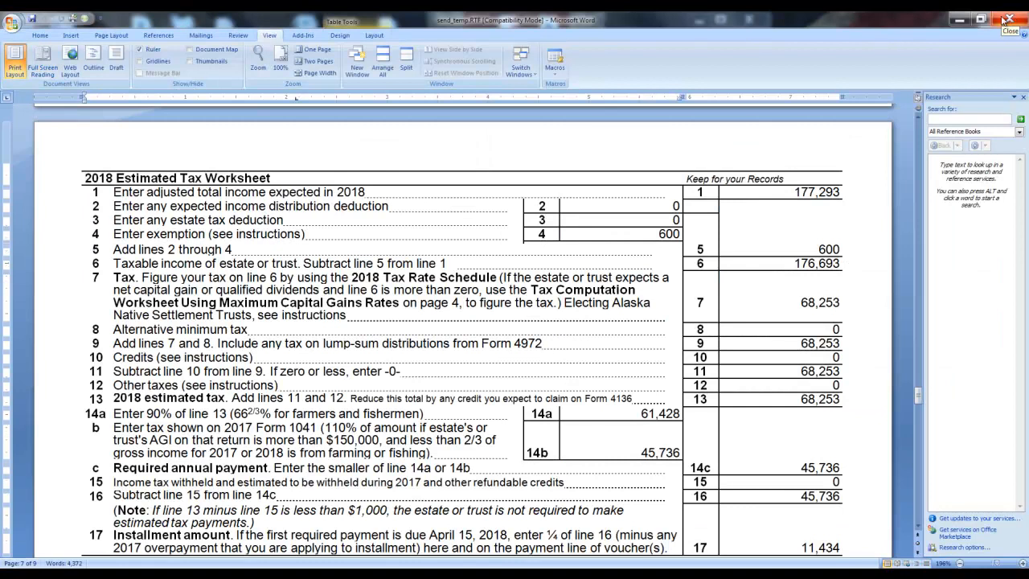
pyautogui.click(1005, 20)
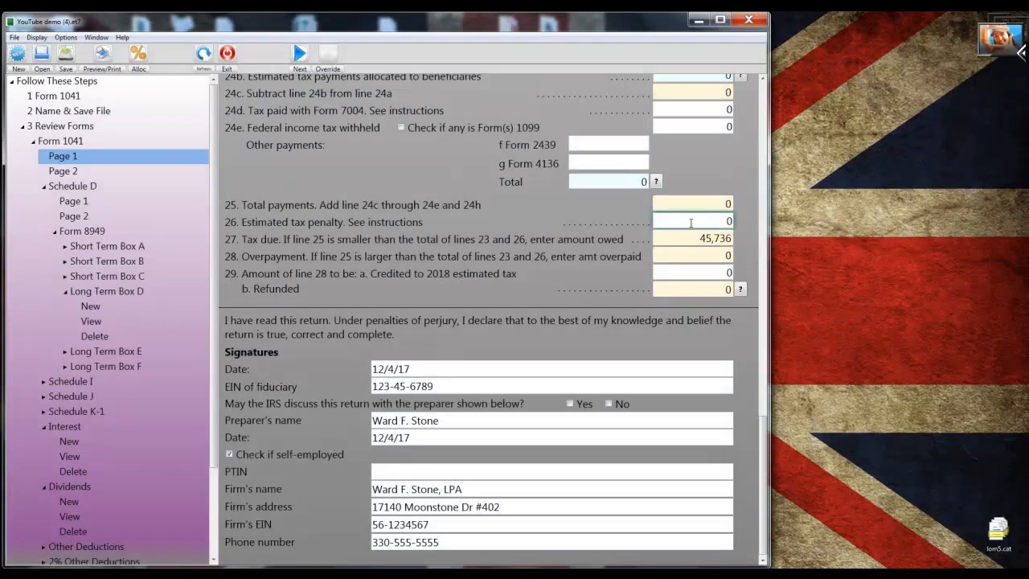